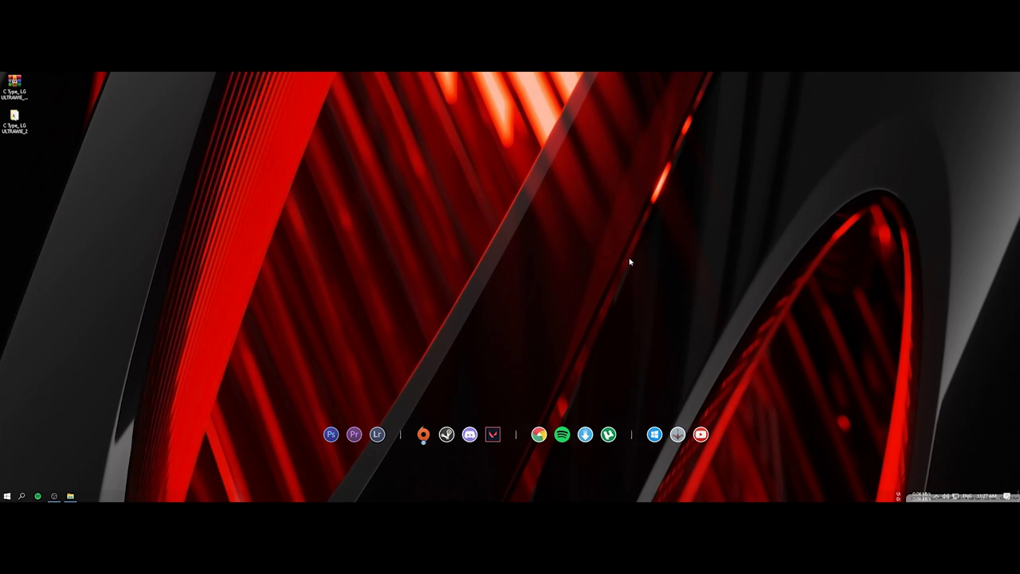
- Switch to Google Chrome and search Google for "lg 29um69g driver"
left_click(538, 435)
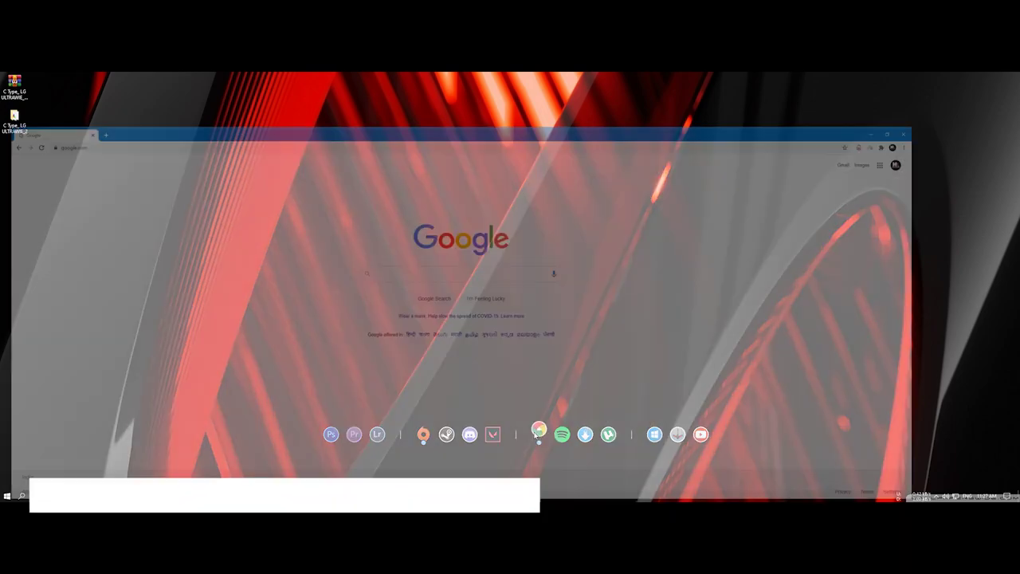
left_click(510, 235)
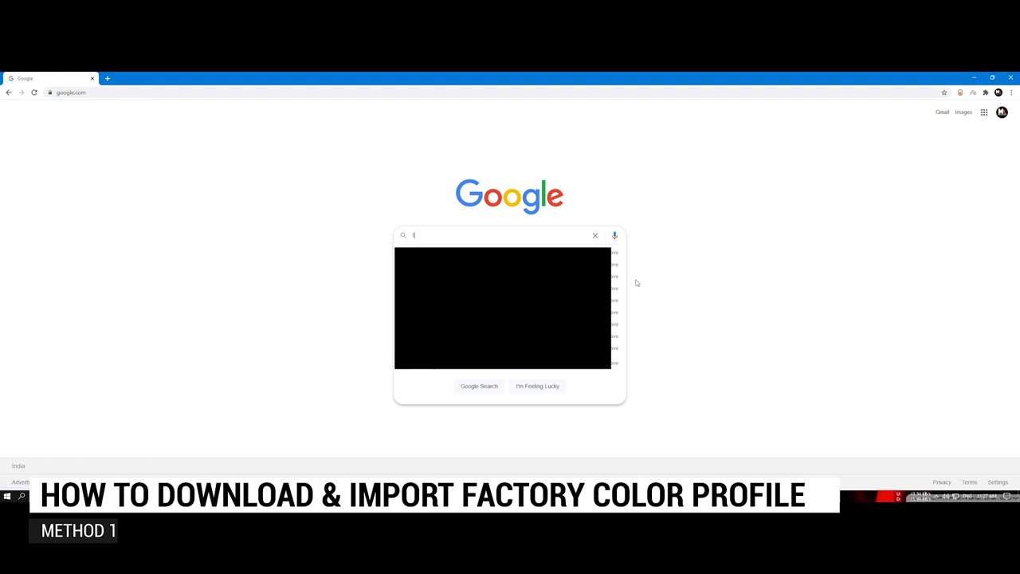
type("lg 29u")
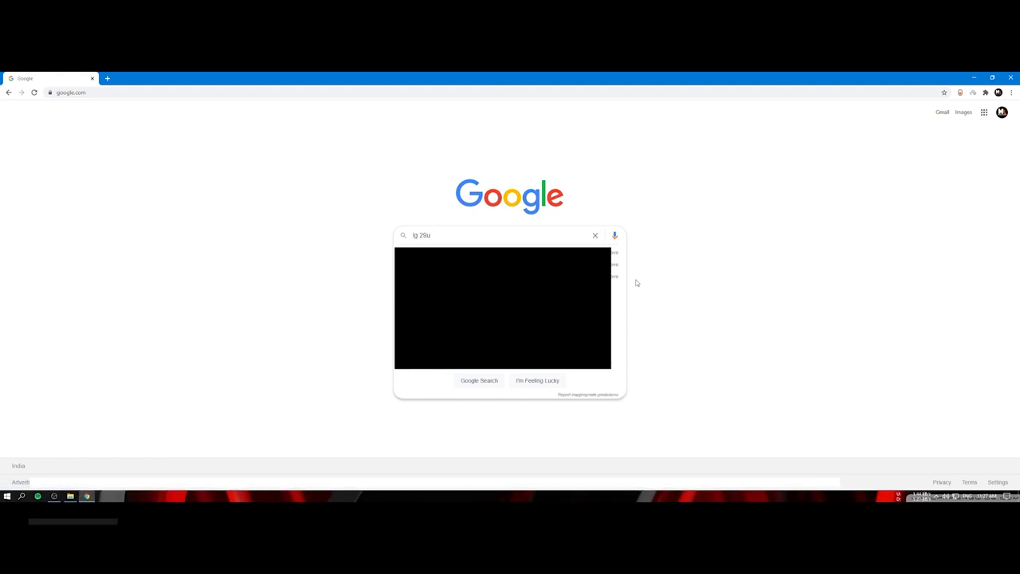
type("m69g")
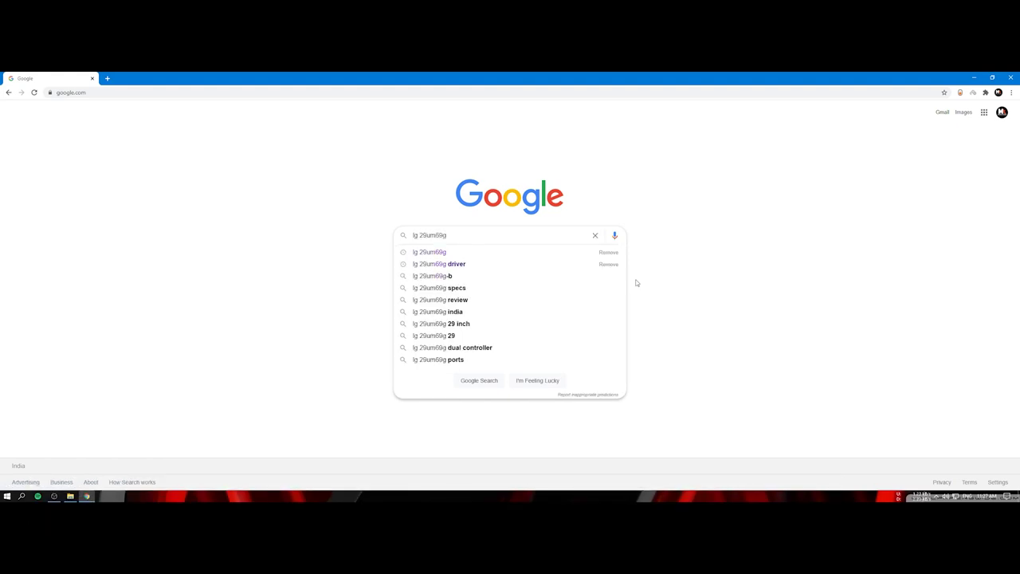
key("Down")
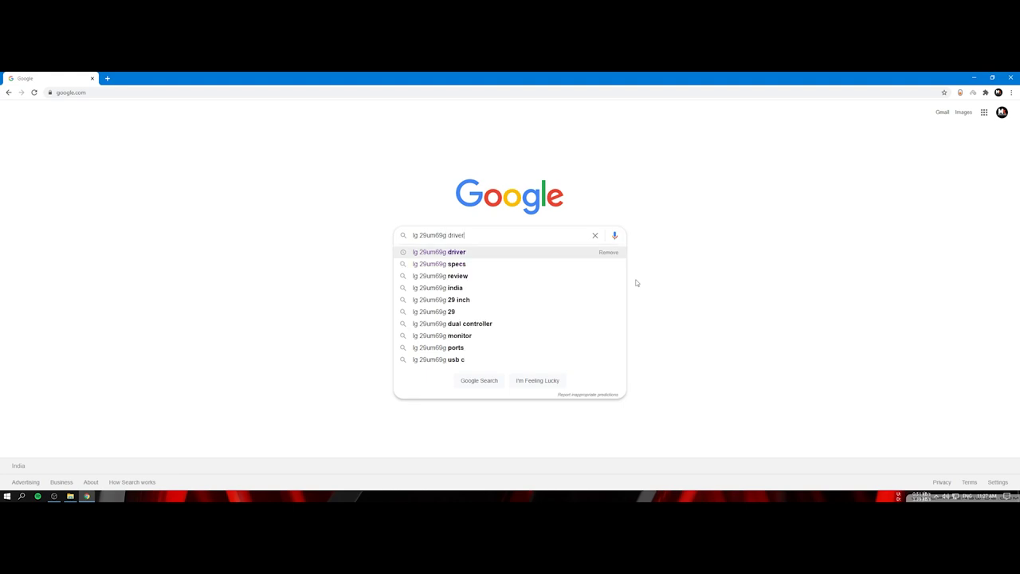
key("Return")
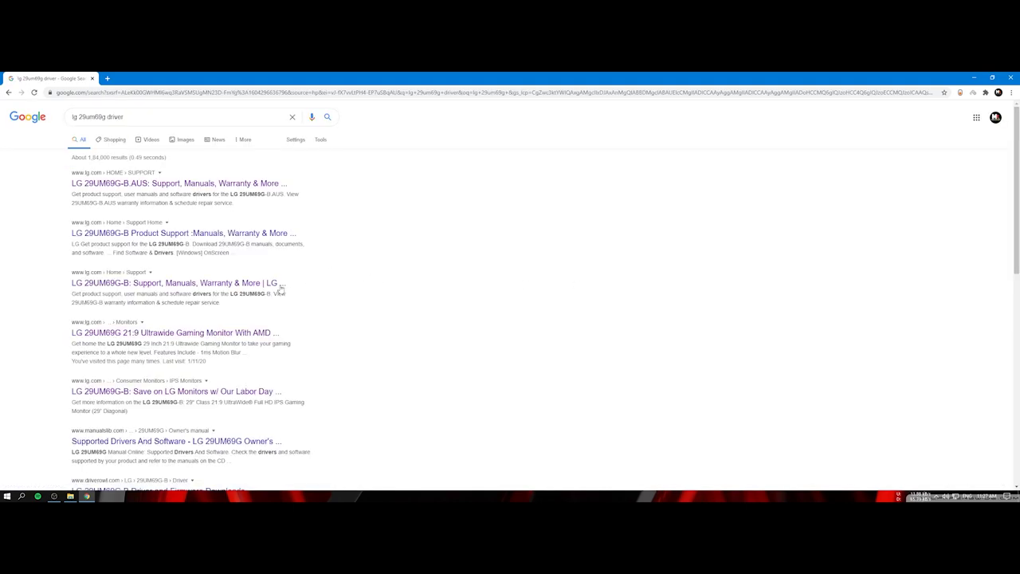
- Open LG's 29UM69G 21:9 Ultrawide Gaming Monitor page from the results and go to its Software & Firmware support page
left_click(178, 334)
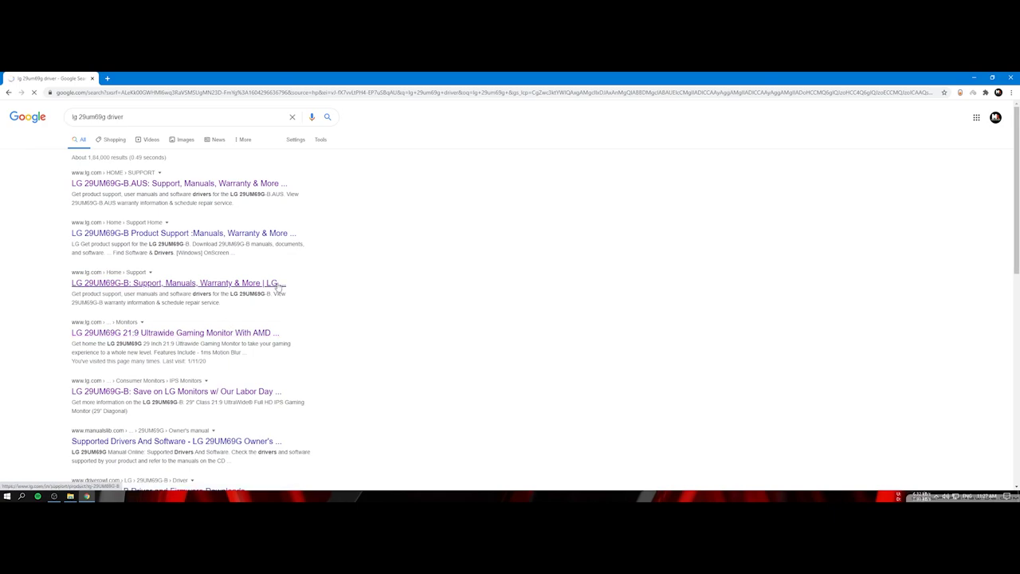
scroll(398, 270, "down", 2)
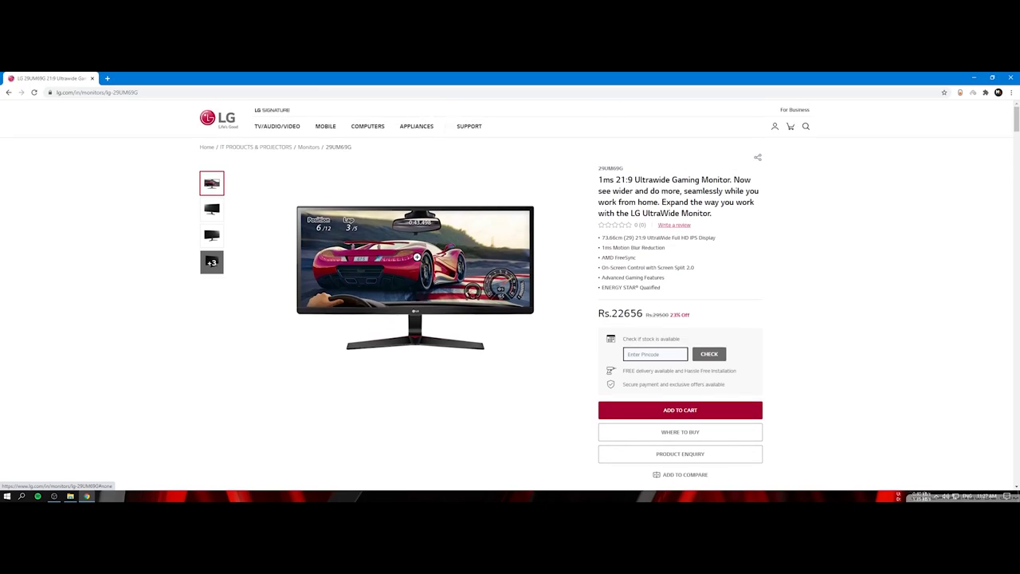
scroll(478, 257, "down", 3)
scroll(483, 258, "down", 3)
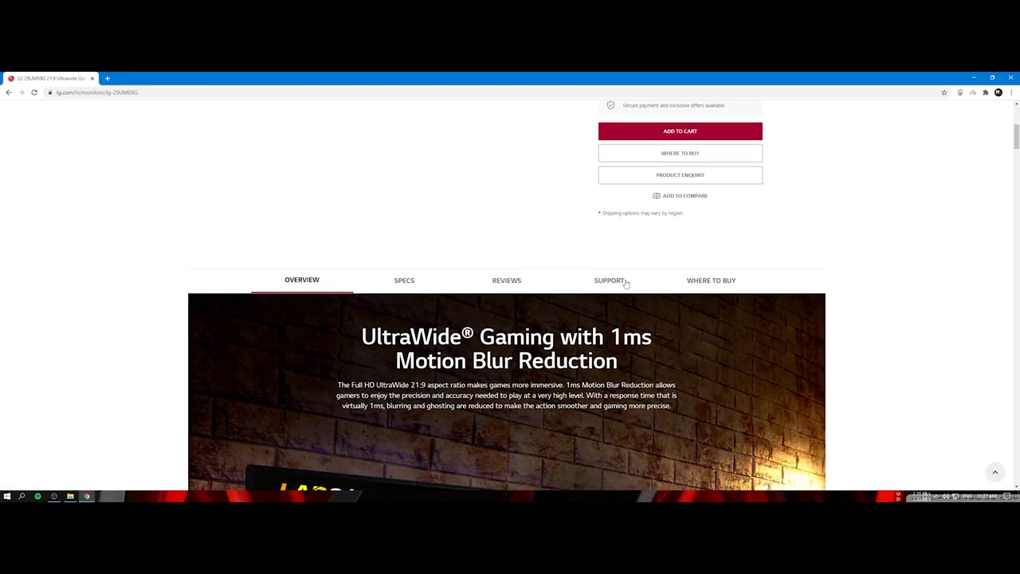
left_click(610, 281)
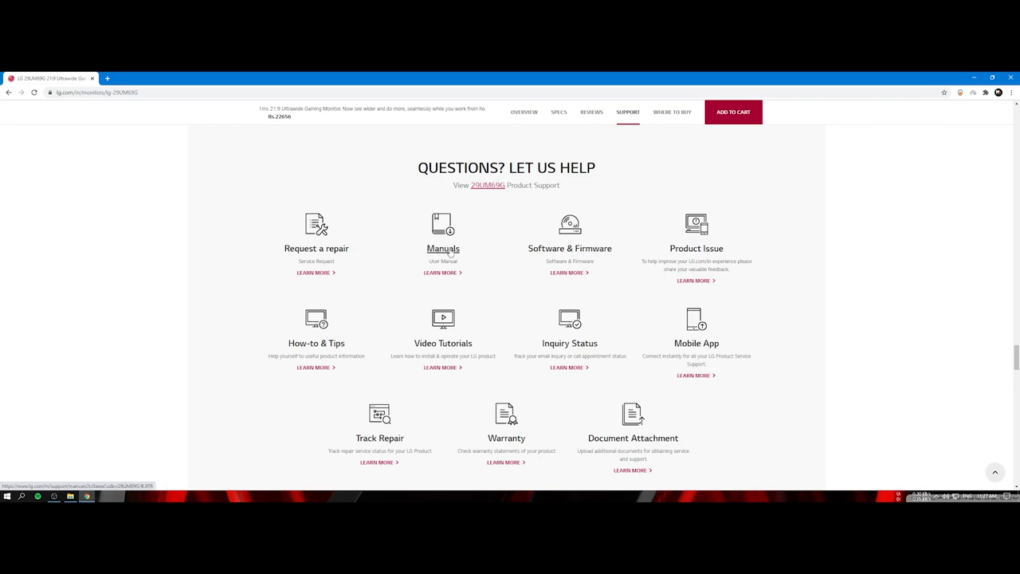
left_click(573, 256)
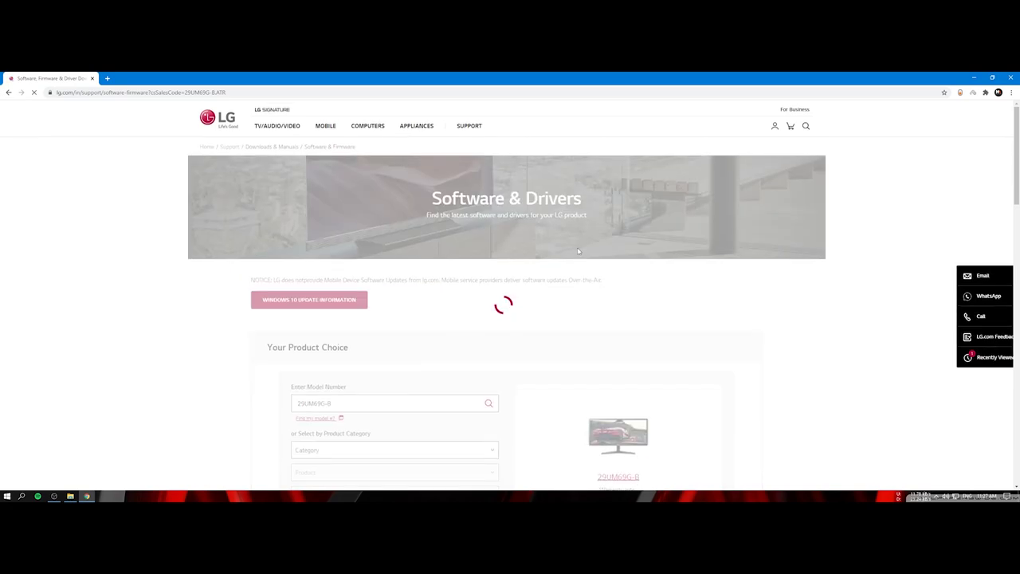
- Download the zip file of the 29UM69G Win10 R3 driver, accepting the existing complete file, and dismiss the download dialog
scroll(580, 248, "down", 1)
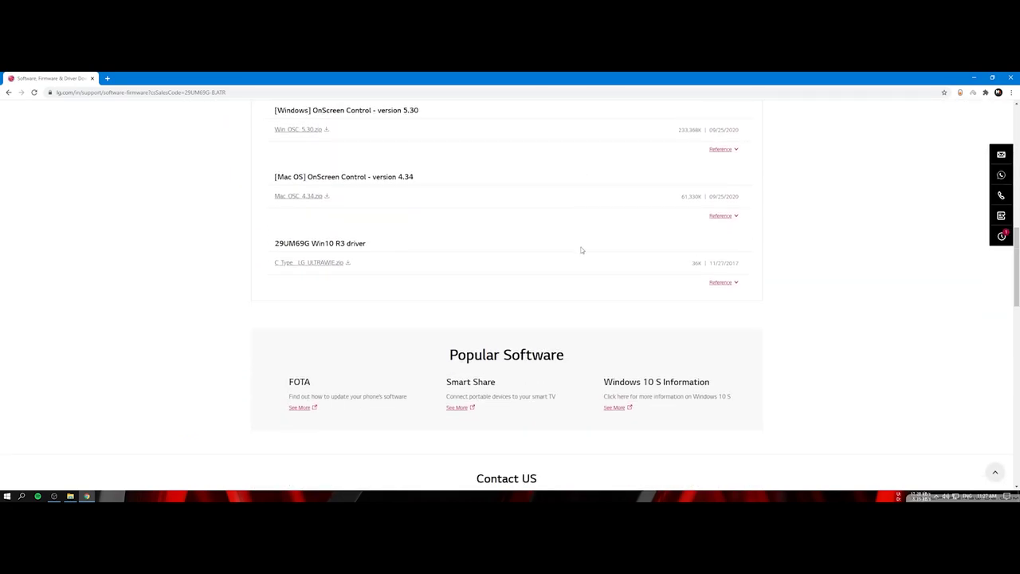
scroll(581, 250, "up", 2)
scroll(583, 249, "down", 1)
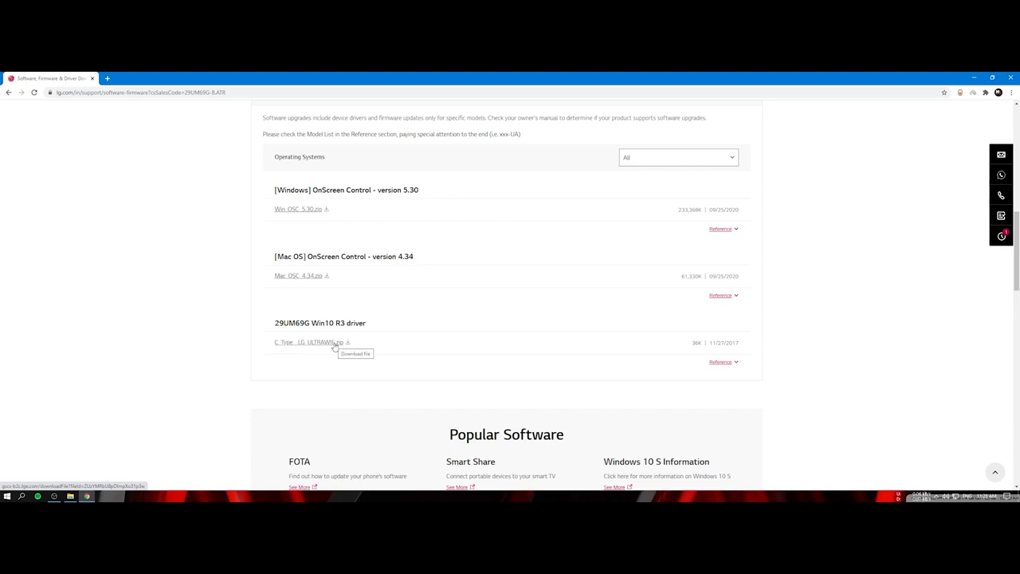
left_click(337, 347)
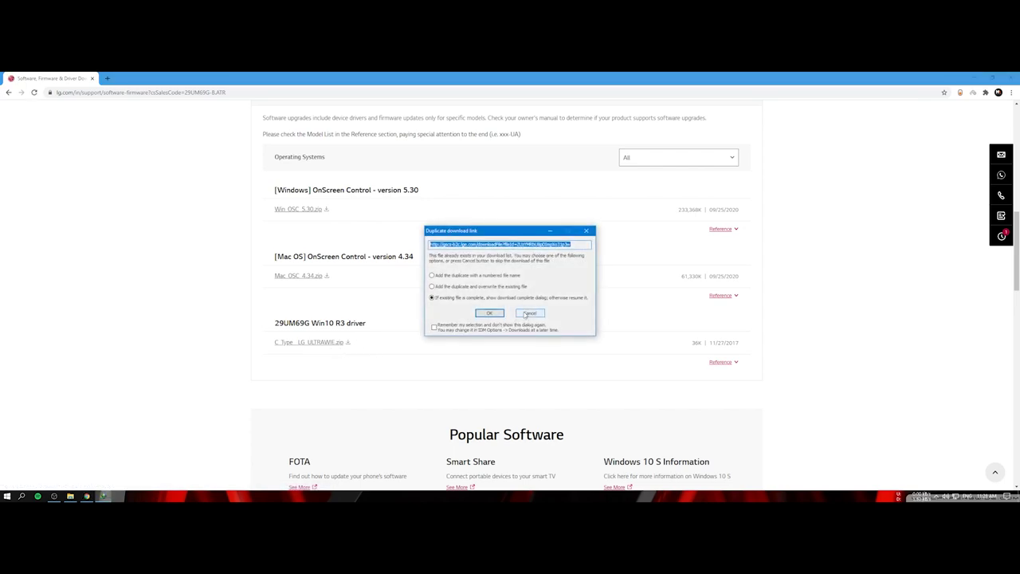
left_click(490, 313)
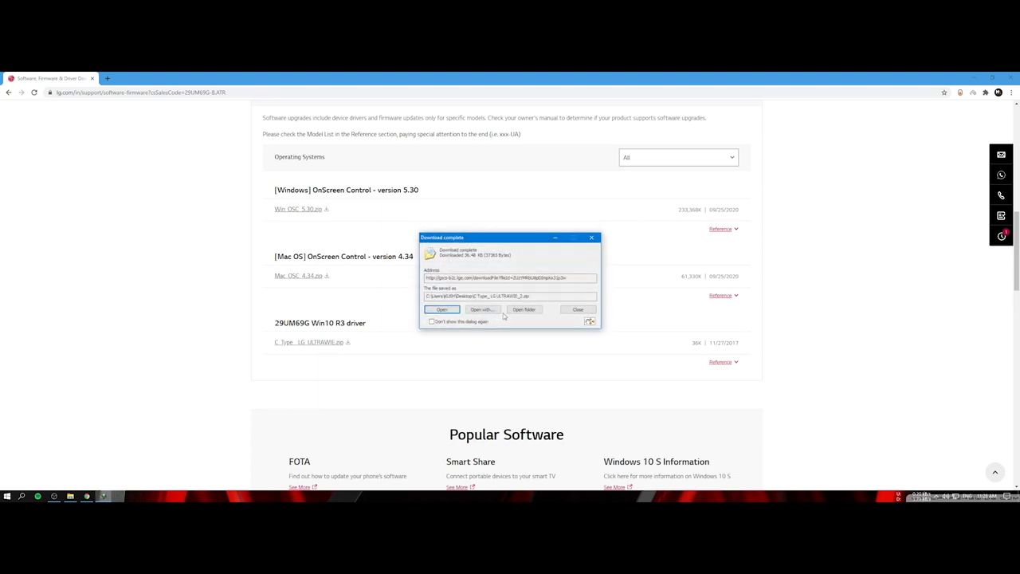
left_click(576, 311)
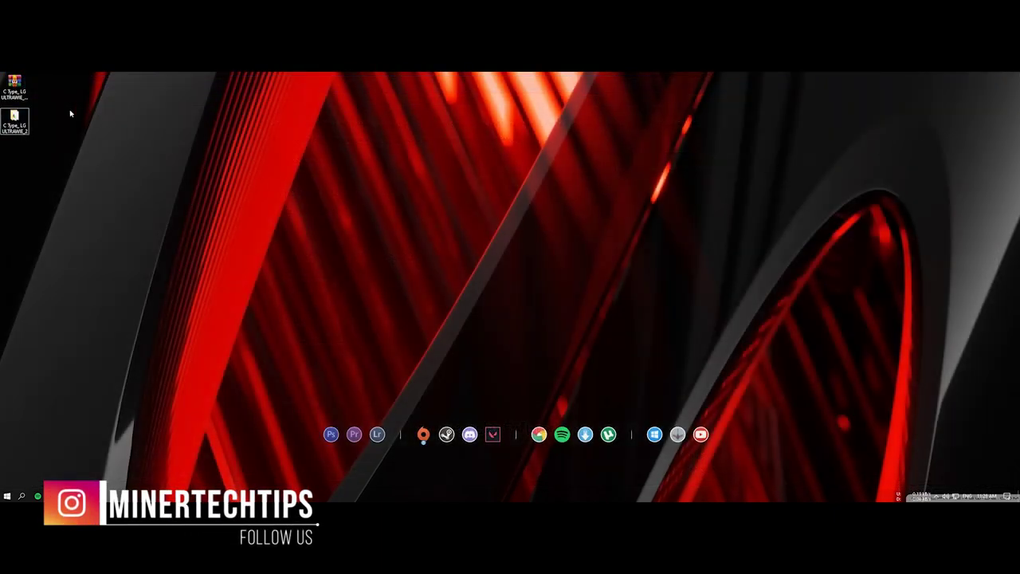
- Inspect the downloaded driver archive on the desktop for the ULTRAWIDE.icm color profile, and close it
left_click(16, 90)
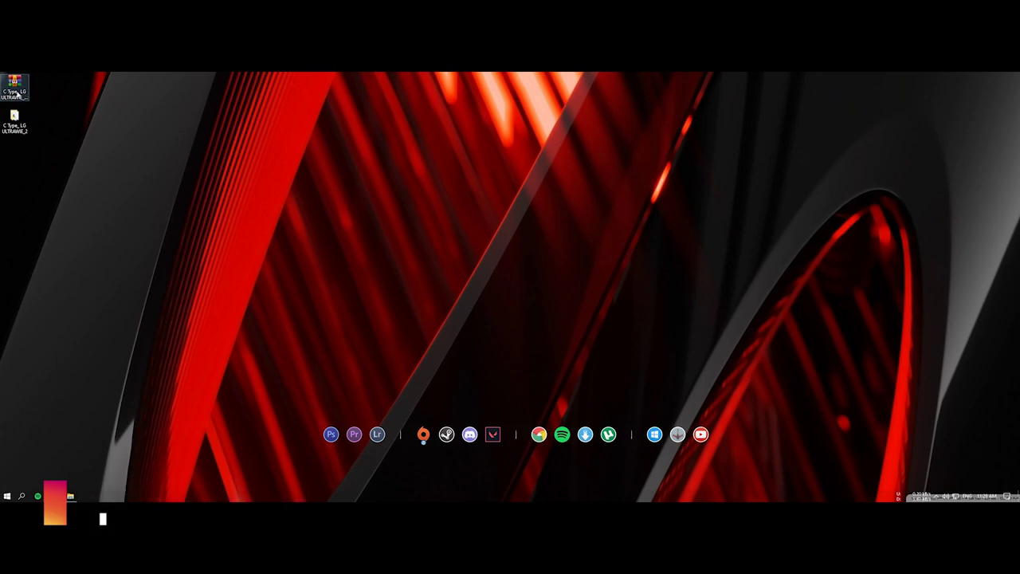
double_click(15, 89)
left_click(550, 238)
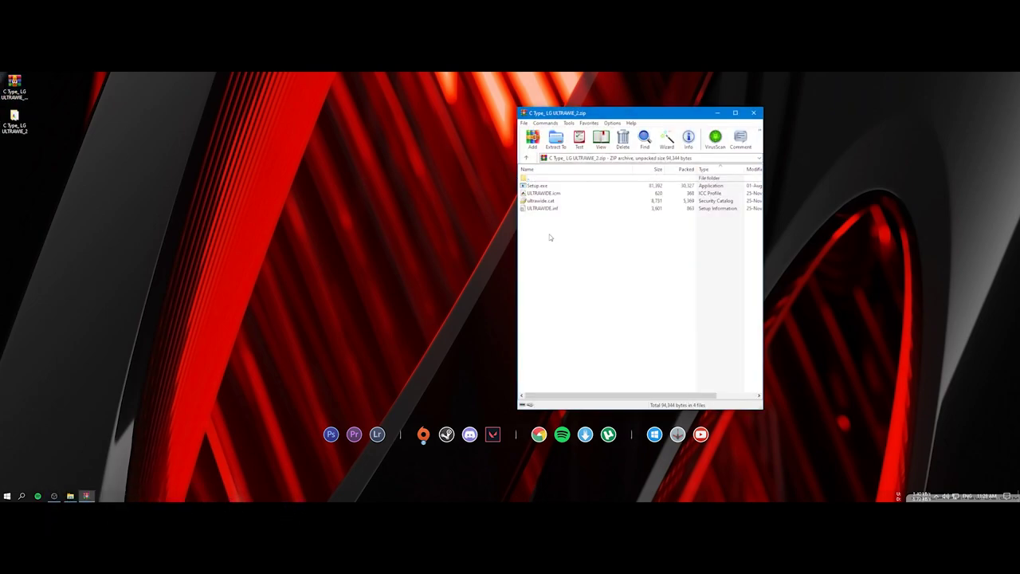
left_click(551, 194)
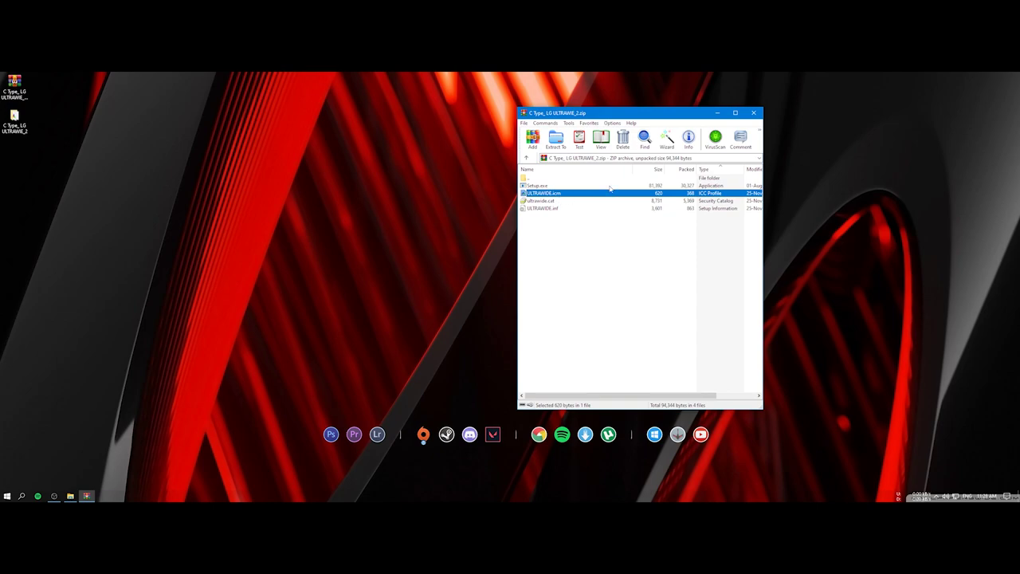
left_click(753, 113)
- Extract the driver archive into the C Type_ LG ULTRAWIE_2 folder on the desktop, replacing all existing files
right_click(16, 90)
left_click(47, 141)
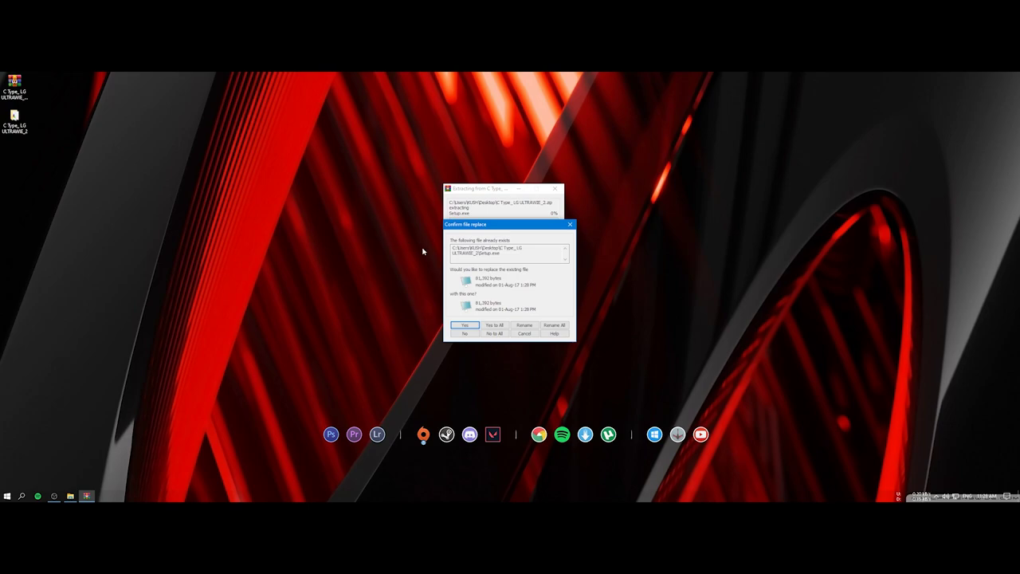
left_click(497, 325)
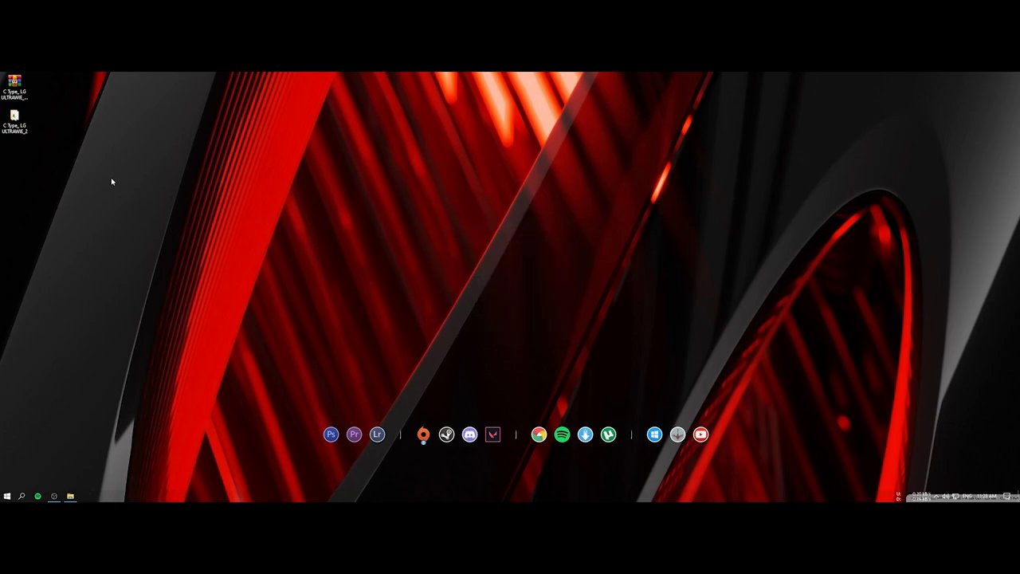
- Check the extracted C Type_ LG ULTRAWIE_2 folder for the ULTRAWIDE.icm profile, and minimize the folder window
double_click(14, 119)
left_click(615, 231)
left_click(584, 213)
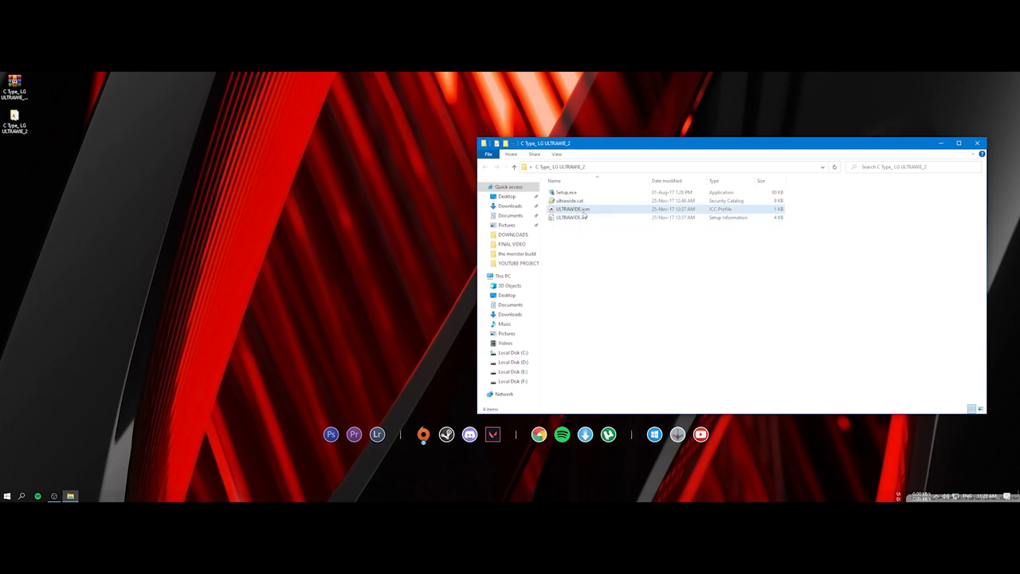
left_click(941, 143)
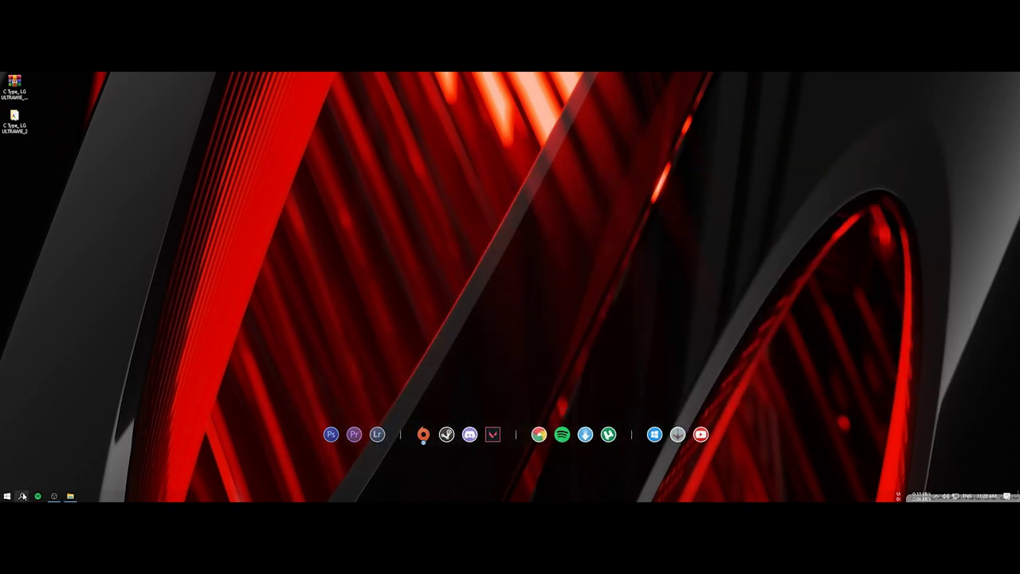
- Find Color Management with a Windows search for "color", open it and move its window to the middle of the desktop
left_click(21, 496)
type("color")
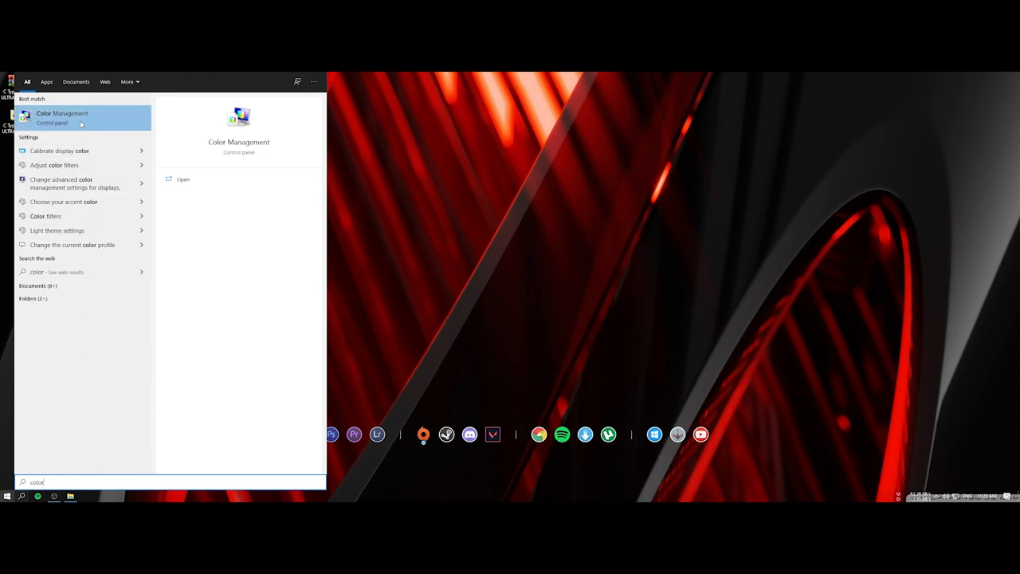
left_click(81, 124)
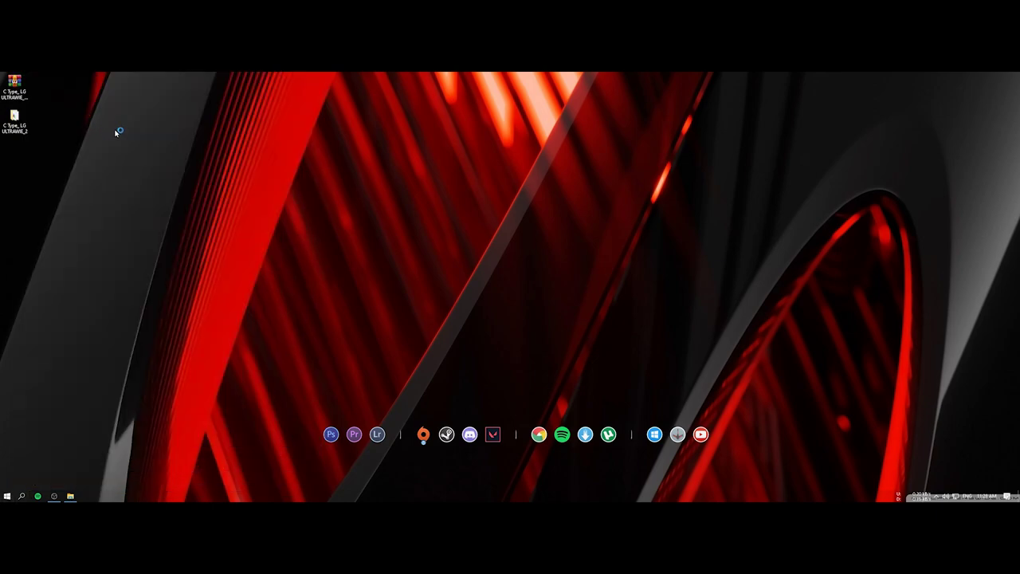
left_click_drag(177, 165, 541, 156)
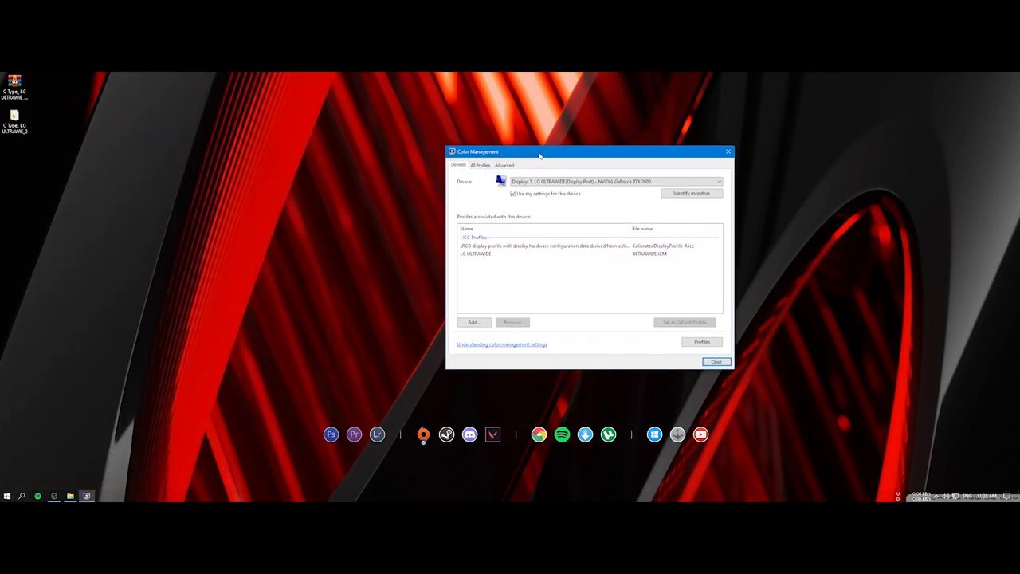
- Add the ULTRAWIDE.icm file from the extracted driver folder to the LG ULTRAWIDE display's associated color profiles
left_click(473, 322)
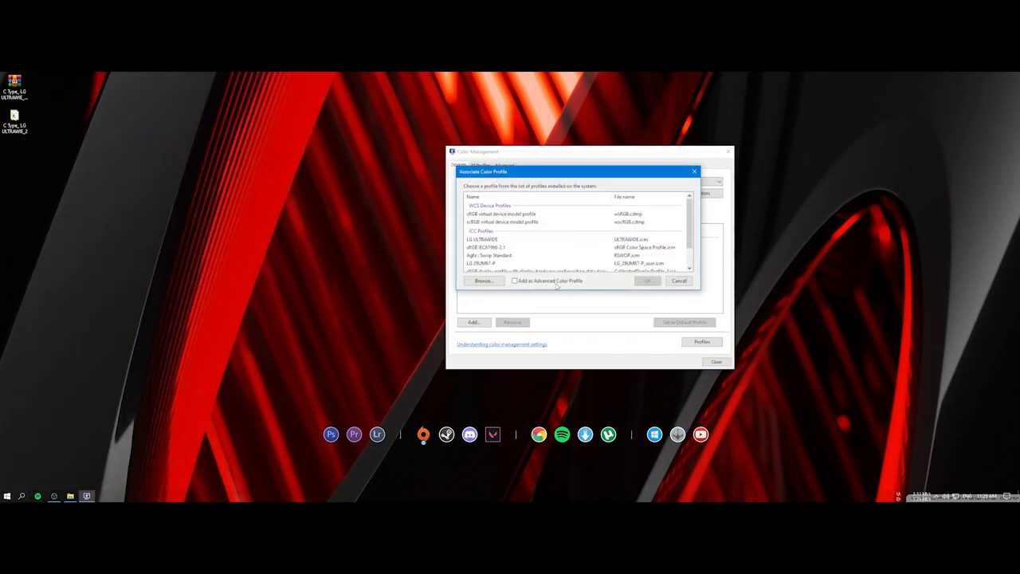
left_click(486, 281)
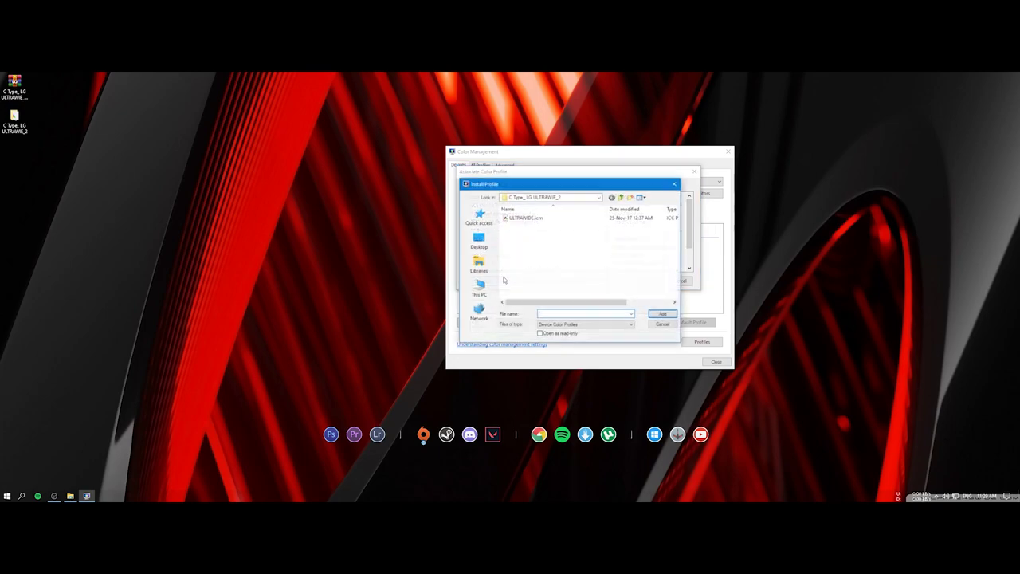
double_click(543, 220)
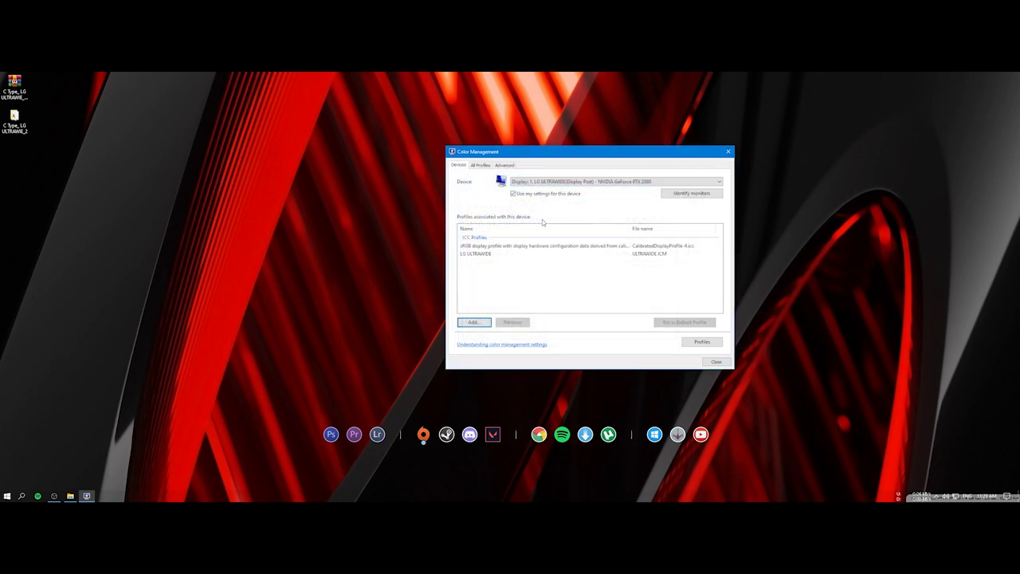
- Set the LG ULTRAWIDE profile as the display's default color profile and close Color Management
left_click(480, 255)
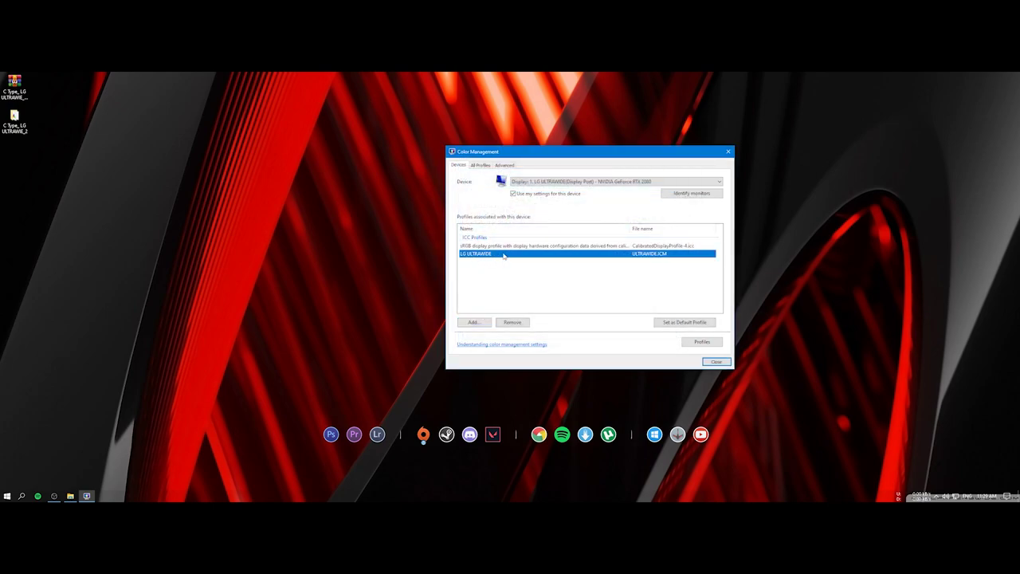
left_click(635, 271)
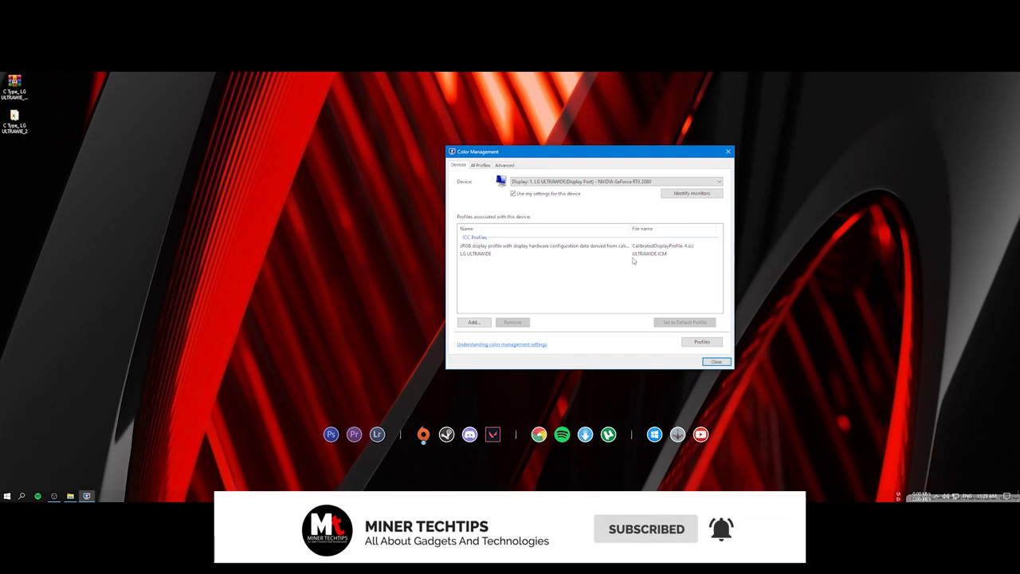
left_click(638, 255)
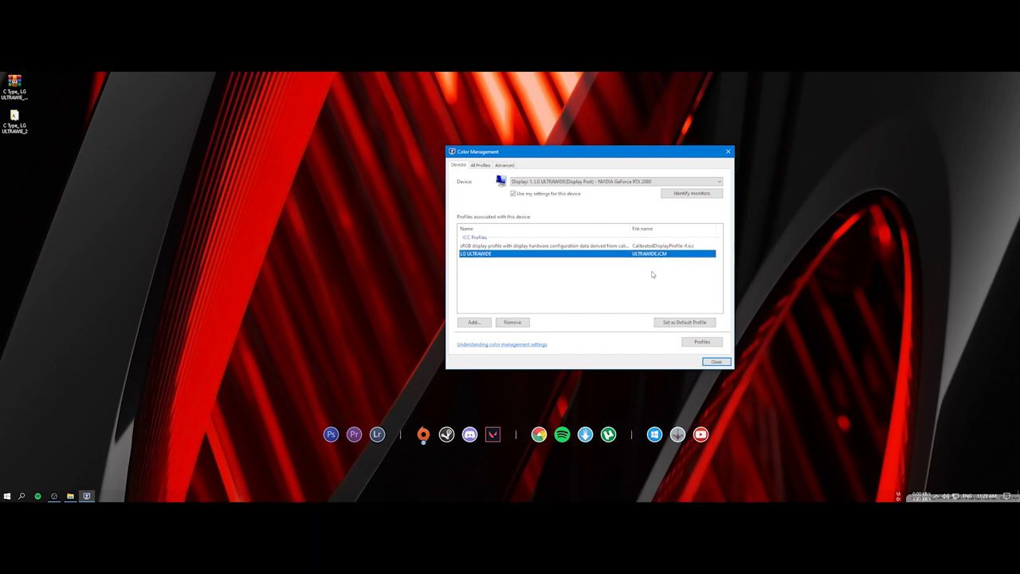
left_click(700, 325)
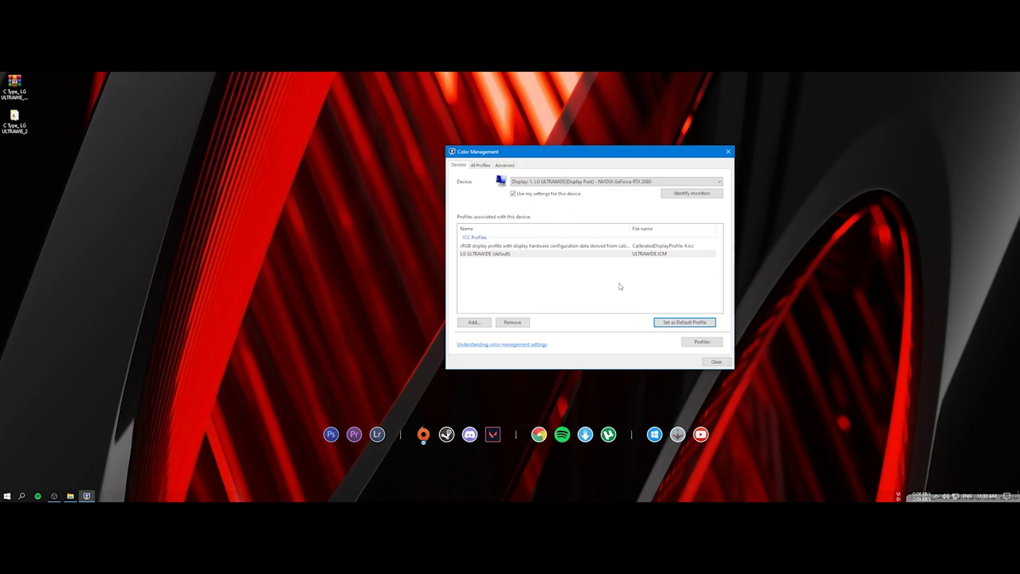
left_click(716, 361)
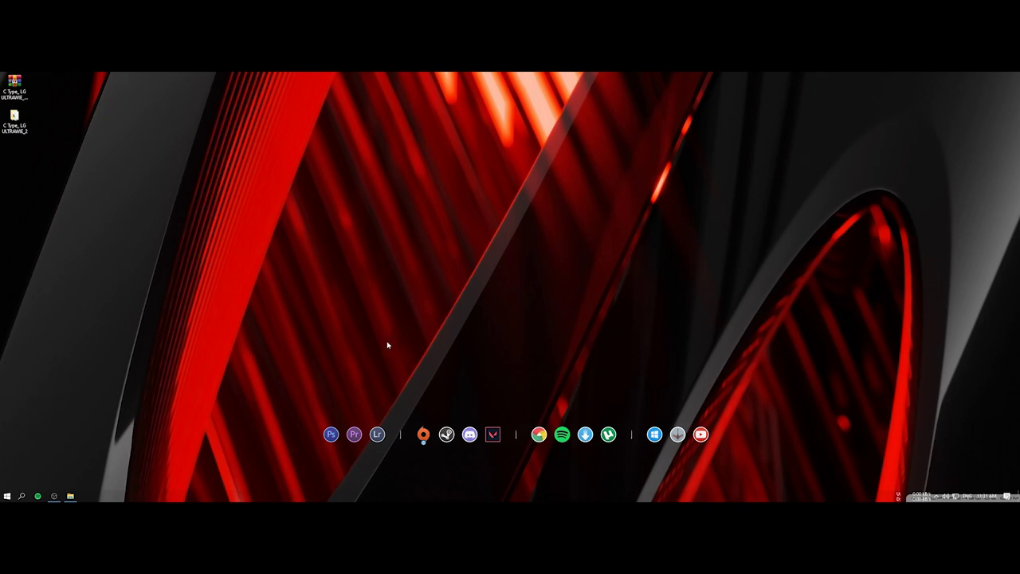
- Find the display color calibration tool with a Windows search for "color calib" and open it
left_click(21, 496)
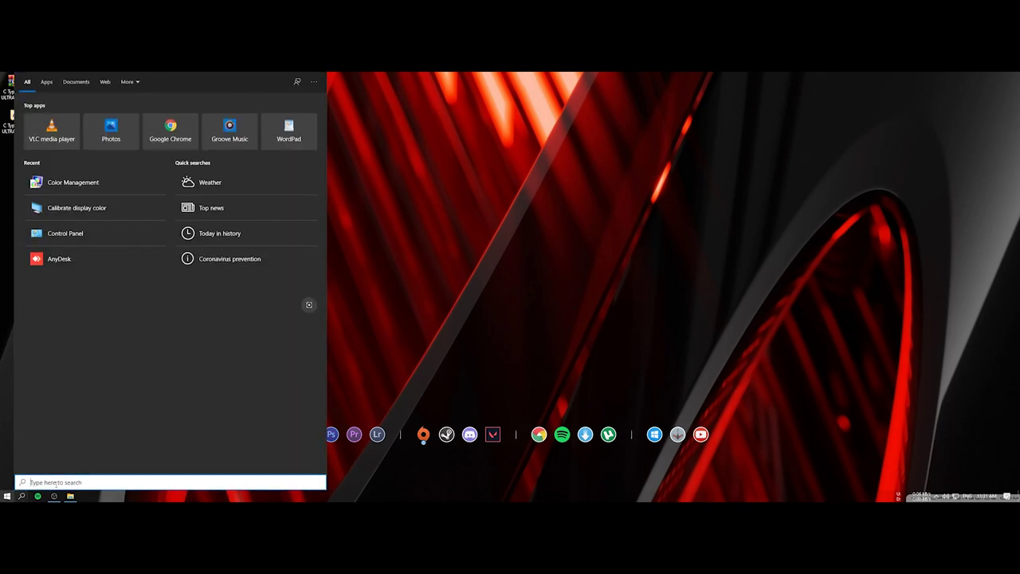
type("color calib")
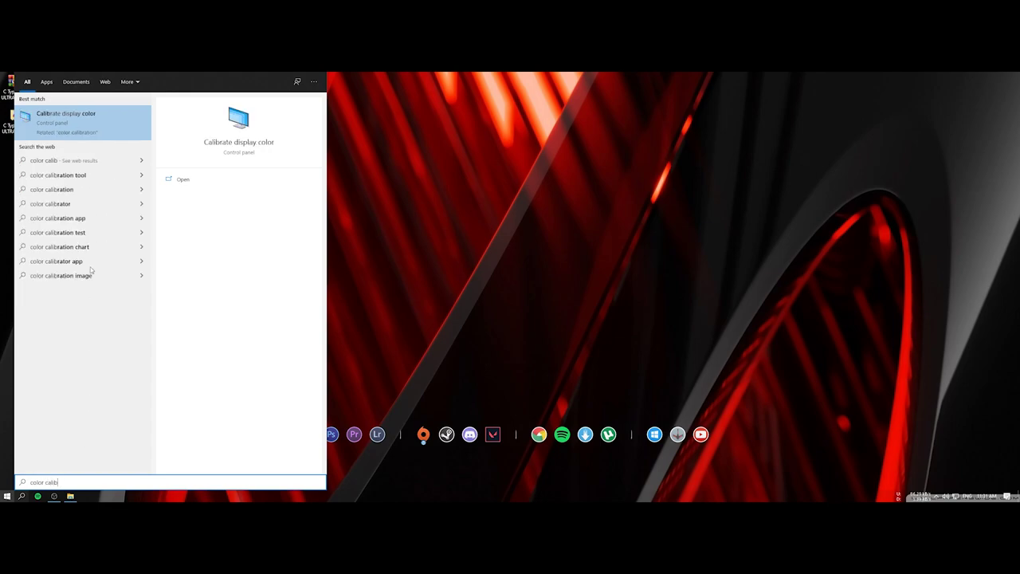
left_click(82, 119)
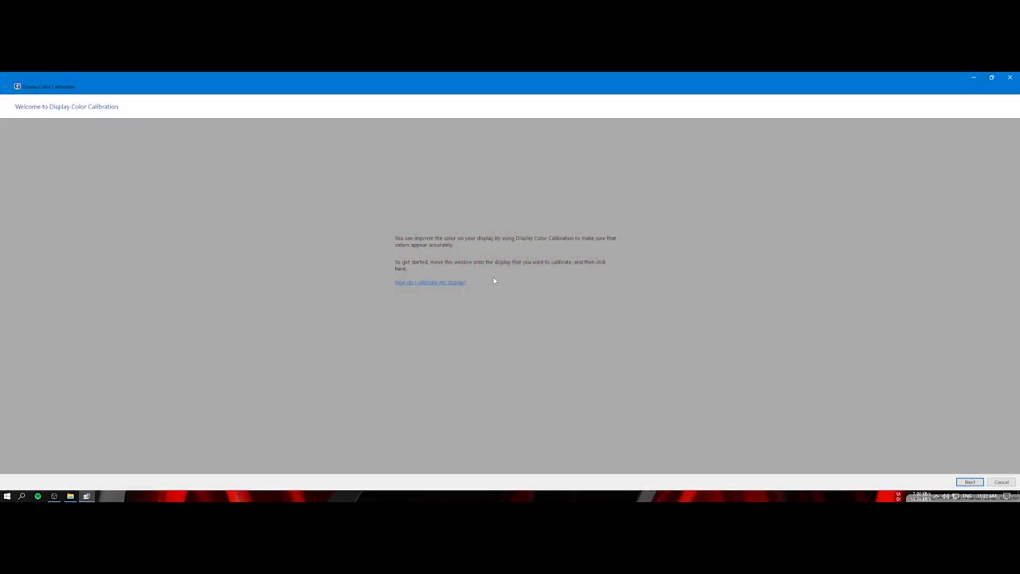
- Advance the calibration wizard through its gamma and brightness pages to the contrast instructions, leaving the settings at their defaults
left_click(969, 482)
left_click(971, 482)
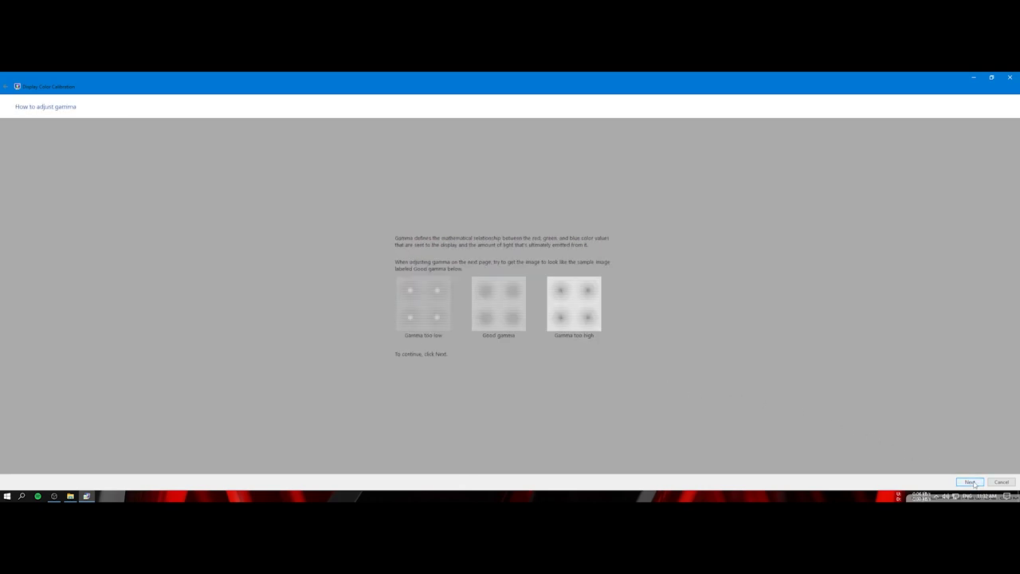
left_click(971, 482)
left_click(970, 482)
left_click(970, 482)
left_click(971, 482)
left_click(970, 482)
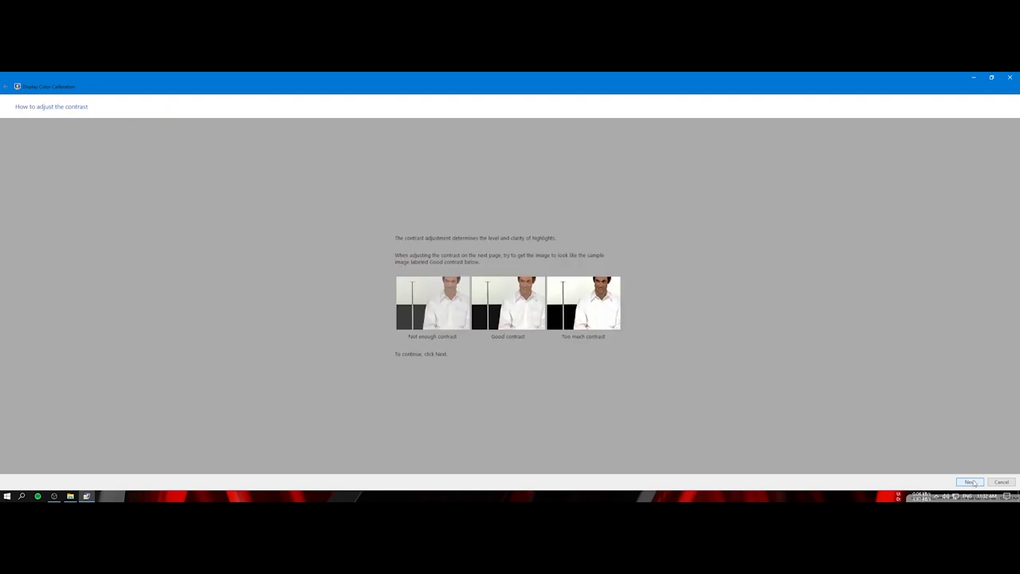
- Leave the contrast and color balance unadjusted and finish the calibration with the ClearType Tuner set to start
left_click(970, 482)
left_click(971, 482)
left_click(971, 482)
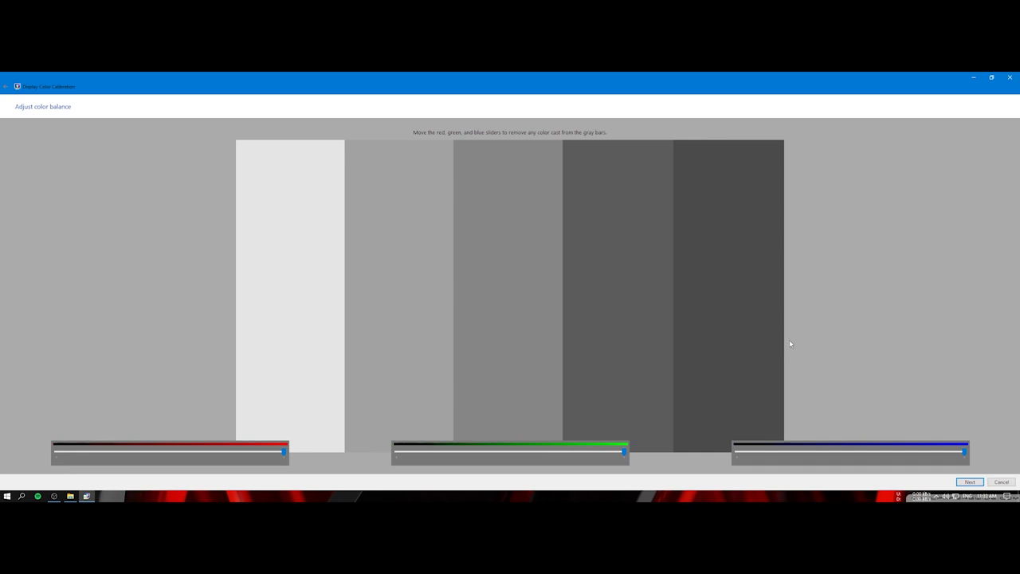
left_click(971, 483)
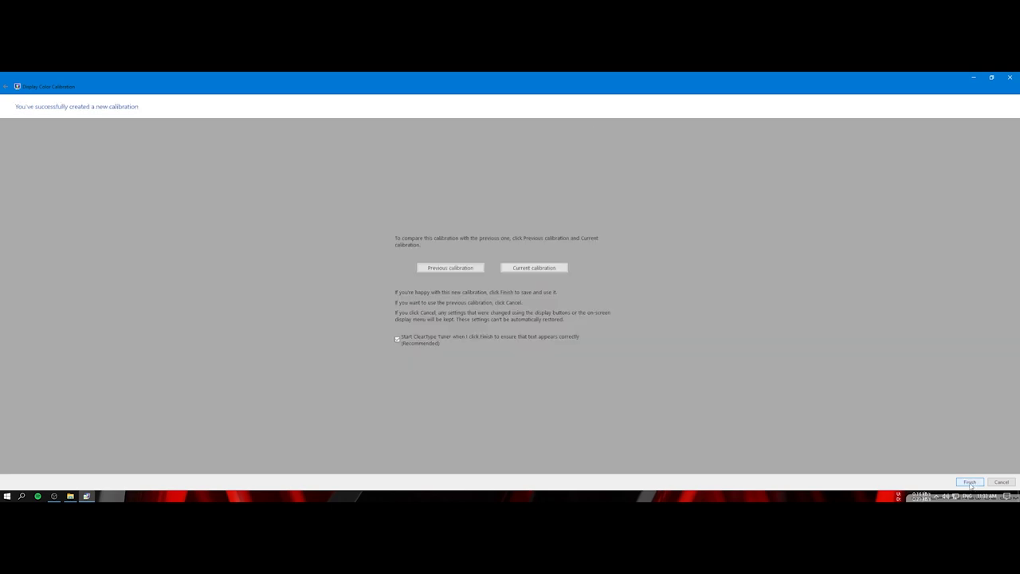
left_click(970, 482)
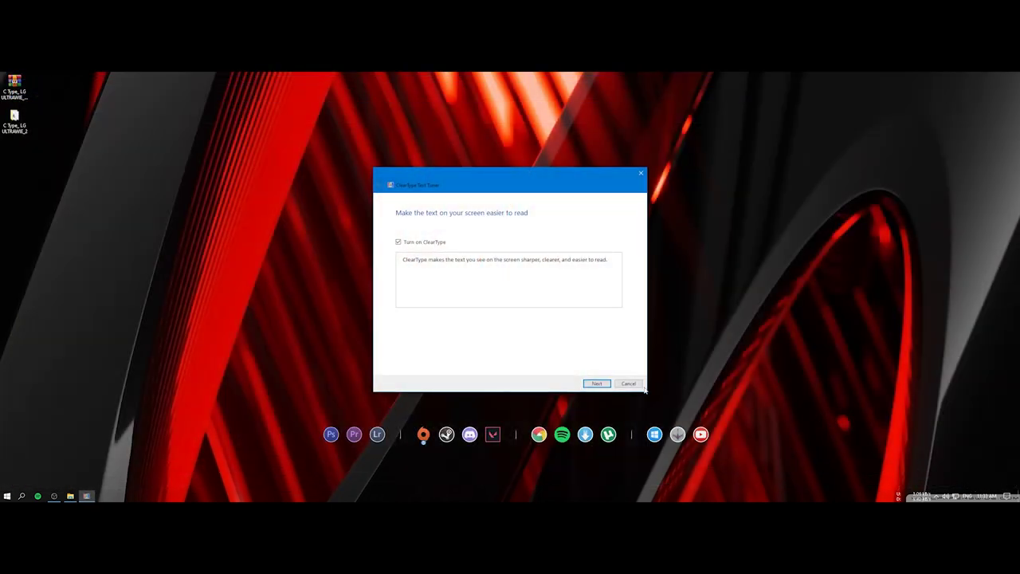
- Keep ClearType turned on and choose the first text sample on page 1 of 5 and the lower middle sample on page 2
left_click(600, 384)
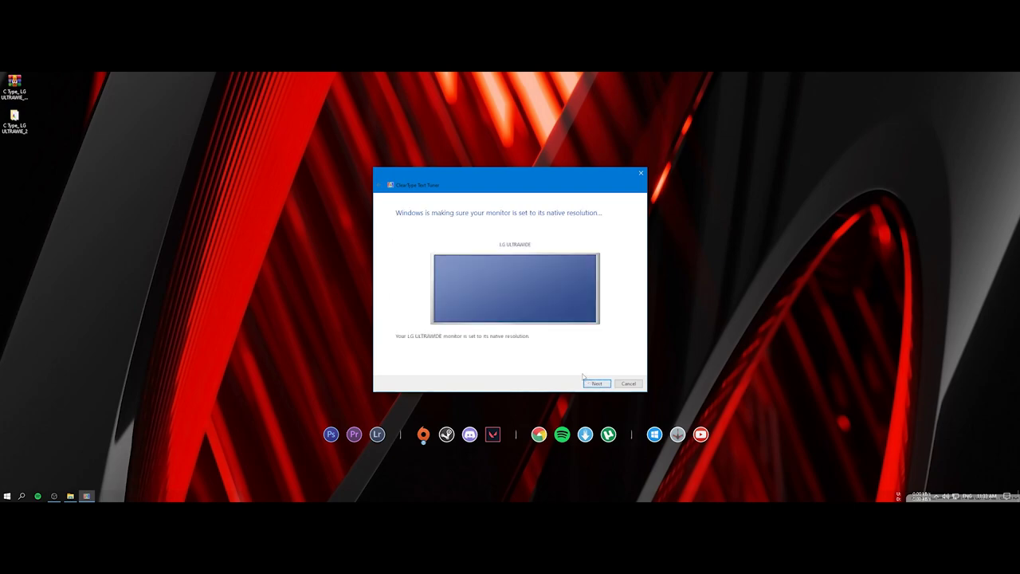
left_click(593, 384)
left_click(564, 296)
left_click(465, 300)
left_click(596, 383)
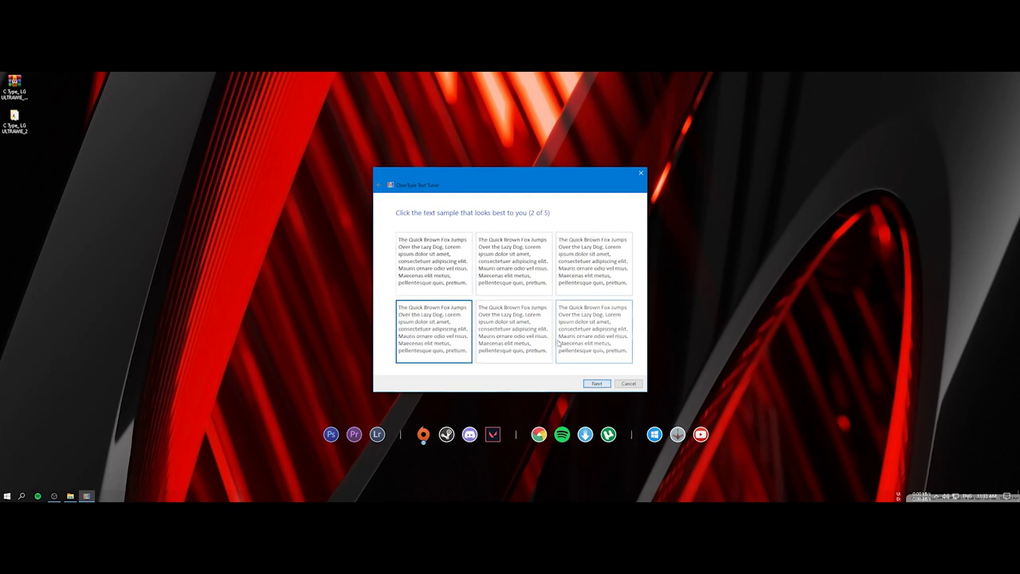
left_click(529, 308)
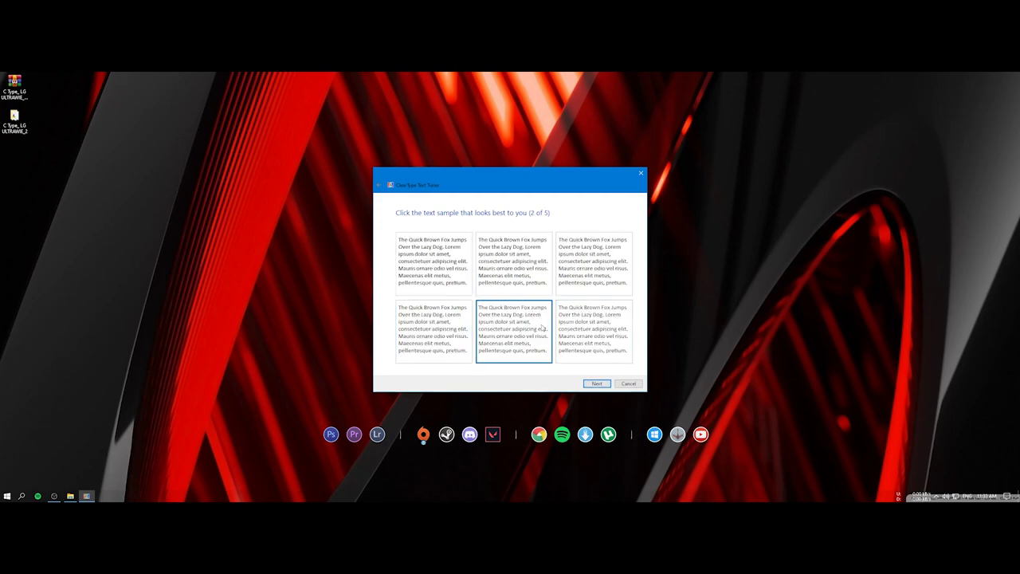
left_click(597, 383)
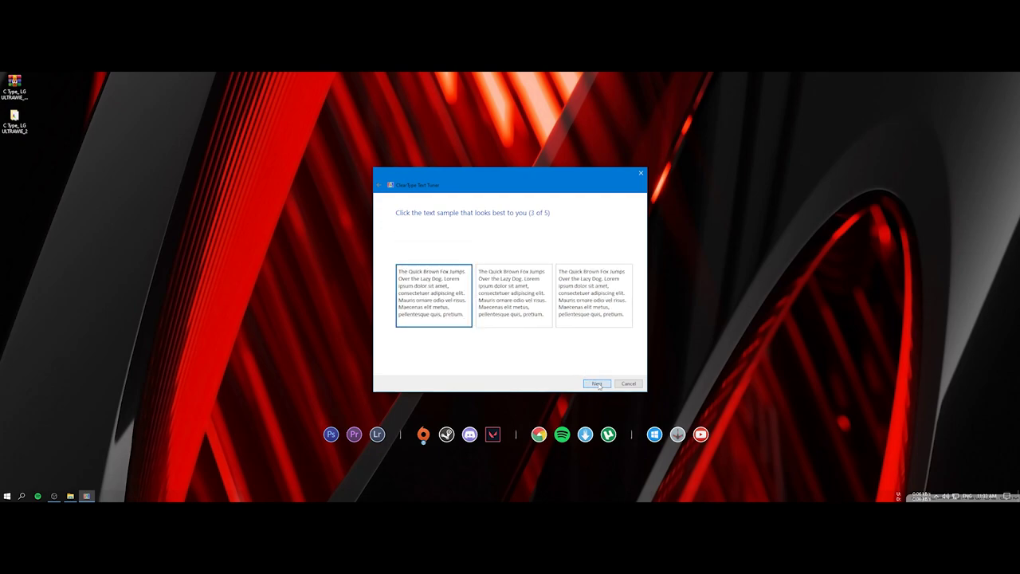
- Choose the middle text sample on page 3, the upper-left one on page 4 and one on page 5, and finish the ClearType tuning
left_click(544, 295)
left_click(596, 383)
left_click(575, 285)
left_click(461, 287)
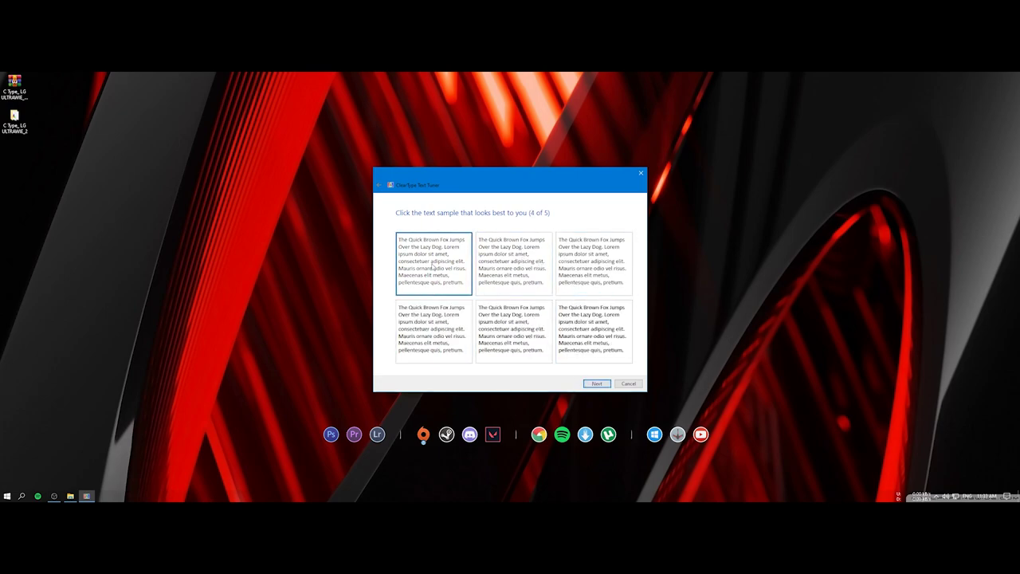
left_click(595, 384)
left_click(532, 281)
left_click(599, 384)
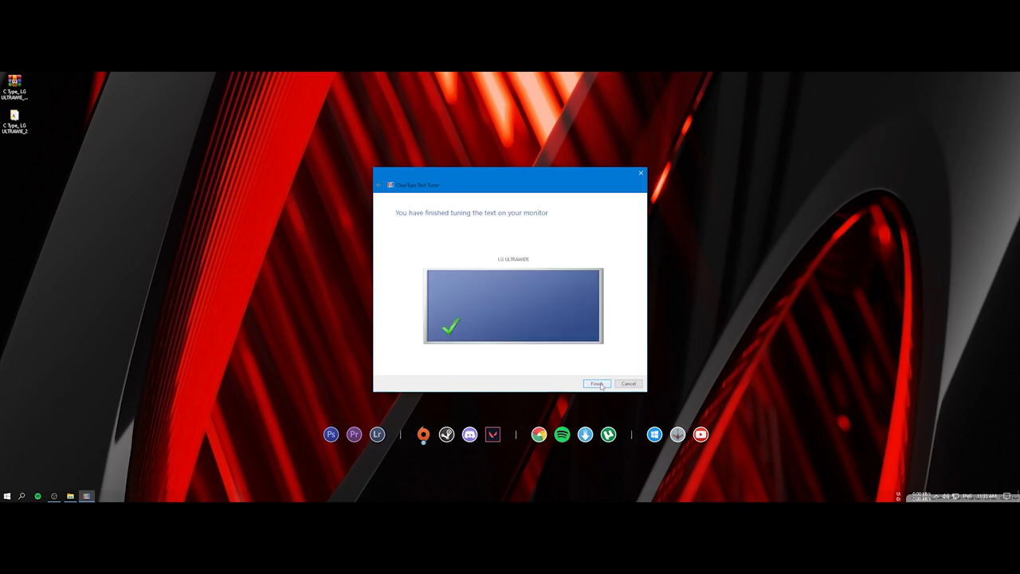
left_click(599, 384)
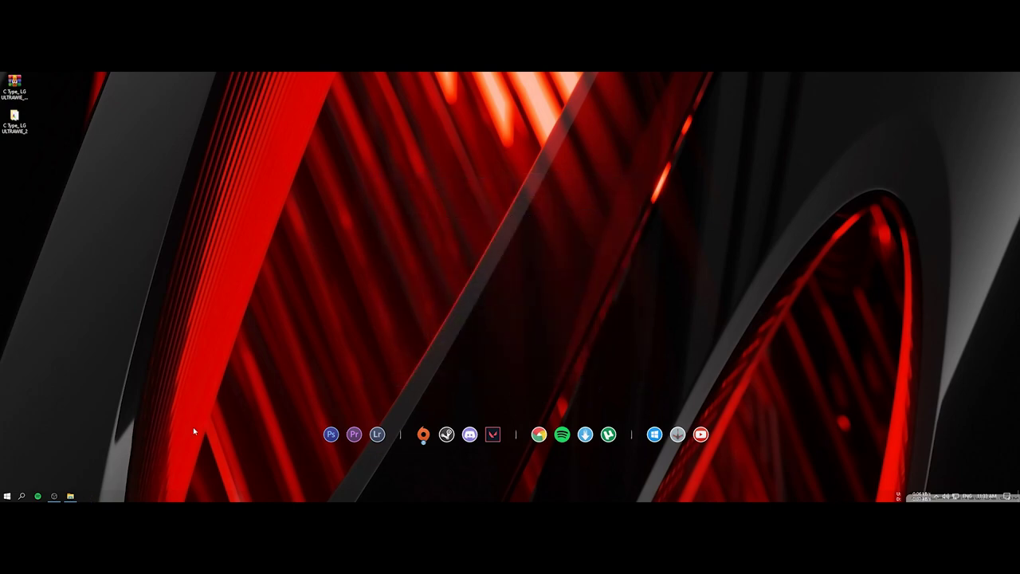
- Reopen Color Management from the recent searches and set CalibratedDisplayProfile-4.icc as the LG ULTRAWIDE display's default profile
left_click(21, 496)
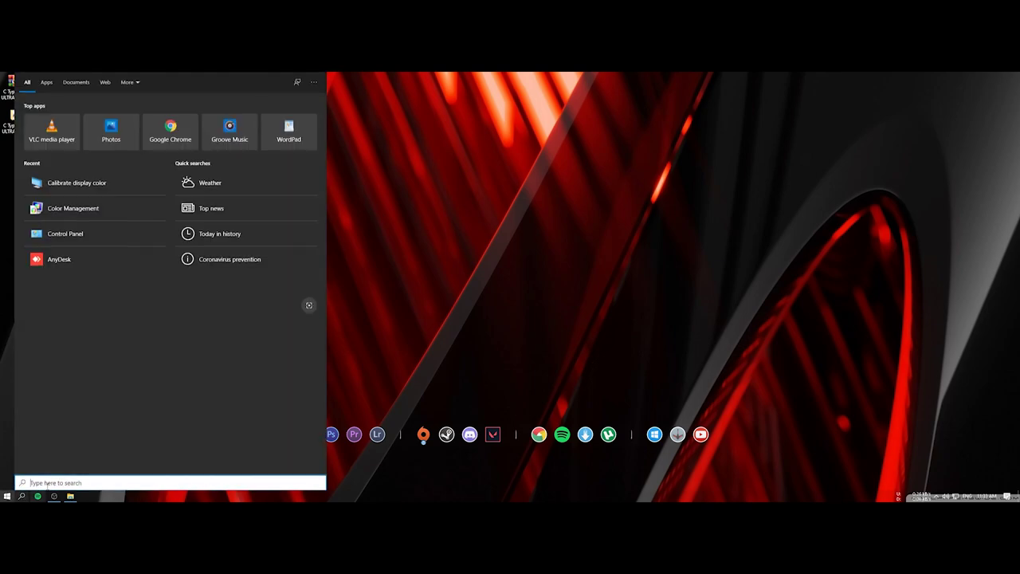
left_click(67, 205)
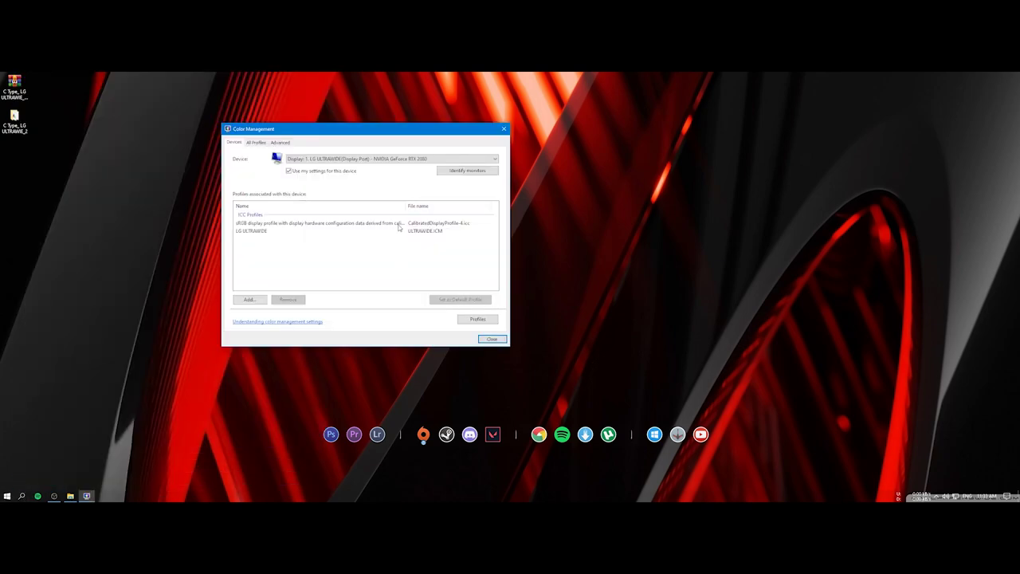
left_click(399, 226)
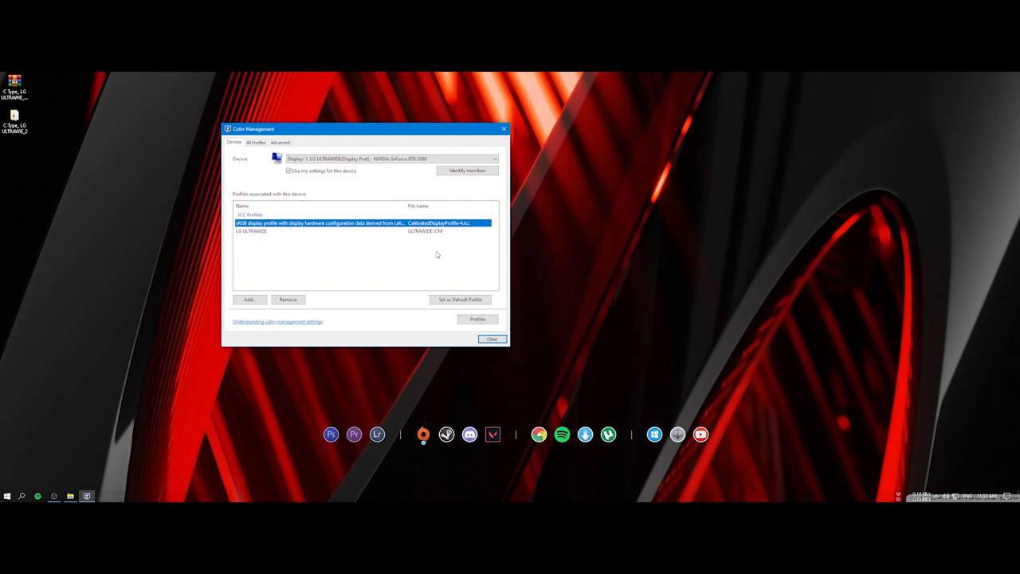
left_click(462, 301)
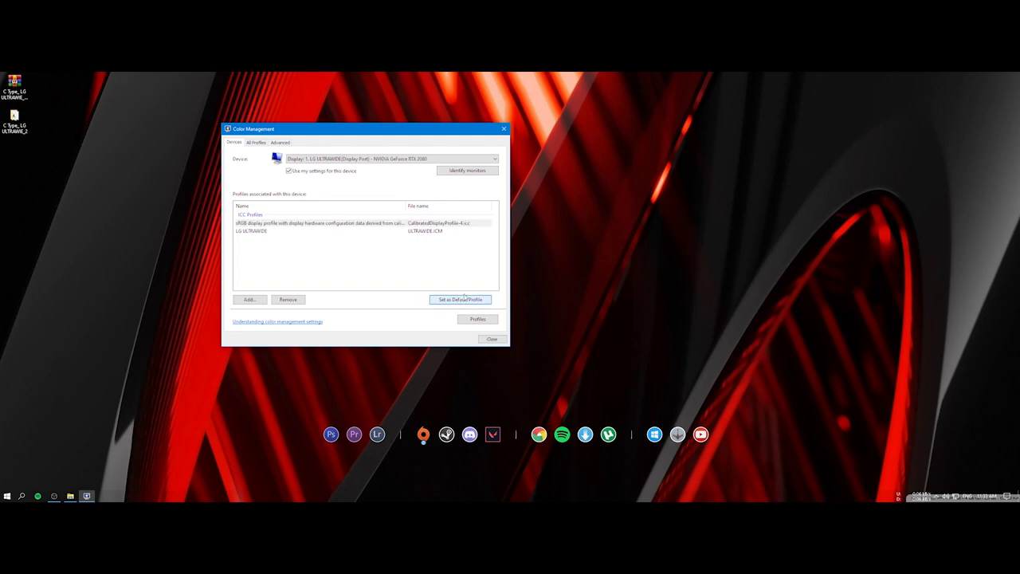